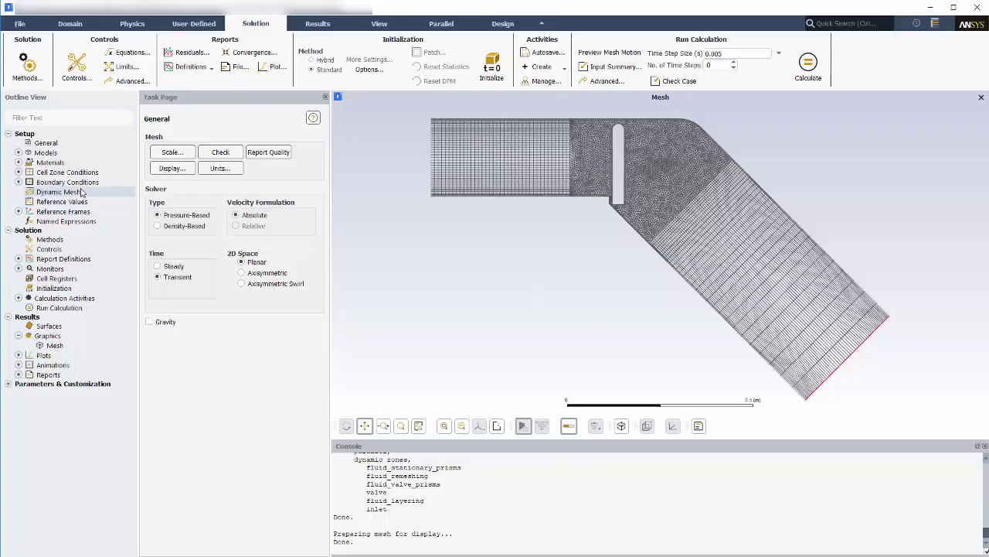
# Open Dynamic Mesh's Mesh Method Settings and check diffusion smoothing with parameter 1
pyautogui.click(82, 193)
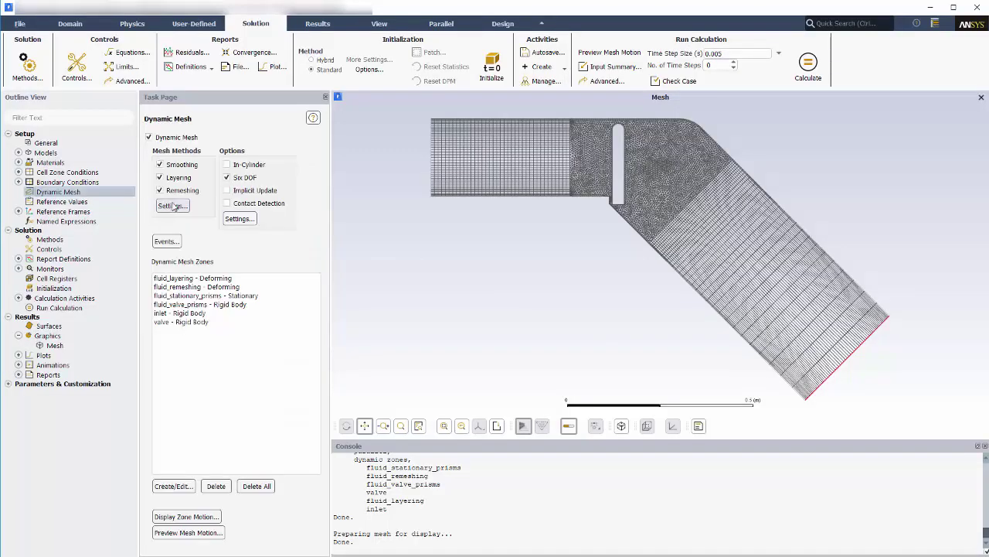
pyautogui.click(175, 207)
pyautogui.moveTo(200, 264); pyautogui.dragTo(205, 177)
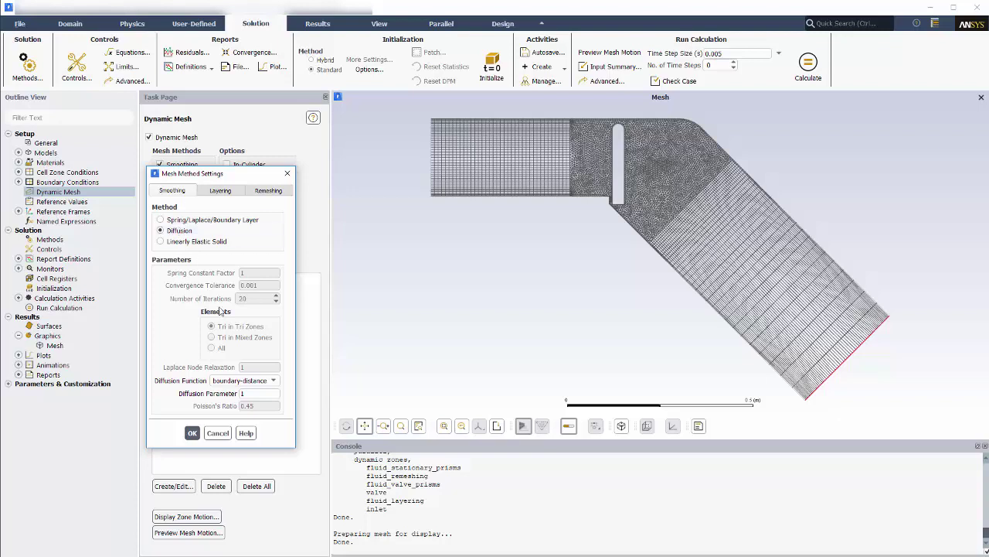
pyautogui.click(204, 395)
# Review the layering settings, then set the remeshing Minimum Length Scale to 0.002
pyautogui.click(218, 192)
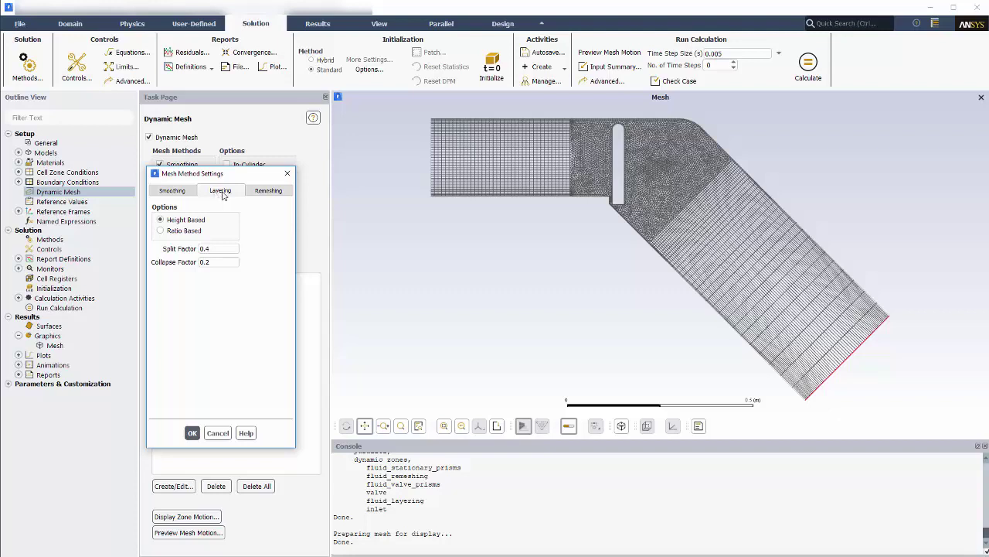
pyautogui.click(268, 191)
pyautogui.doubleClick(290, 307)
pyautogui.write('0.002')
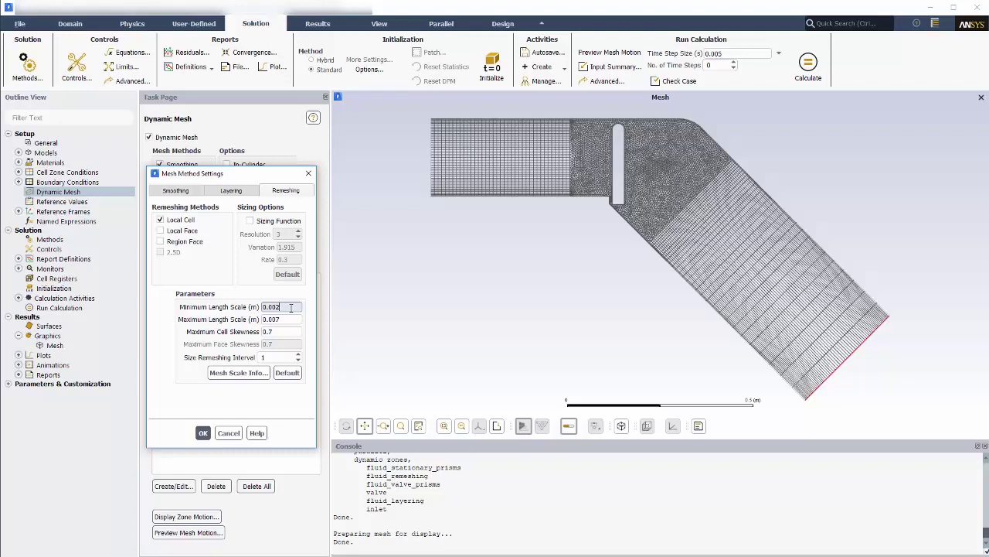
# Apply the mesh method settings, review and close the Six DOF options, then initialize the flow field
pyautogui.click(202, 432)
pyautogui.click(241, 220)
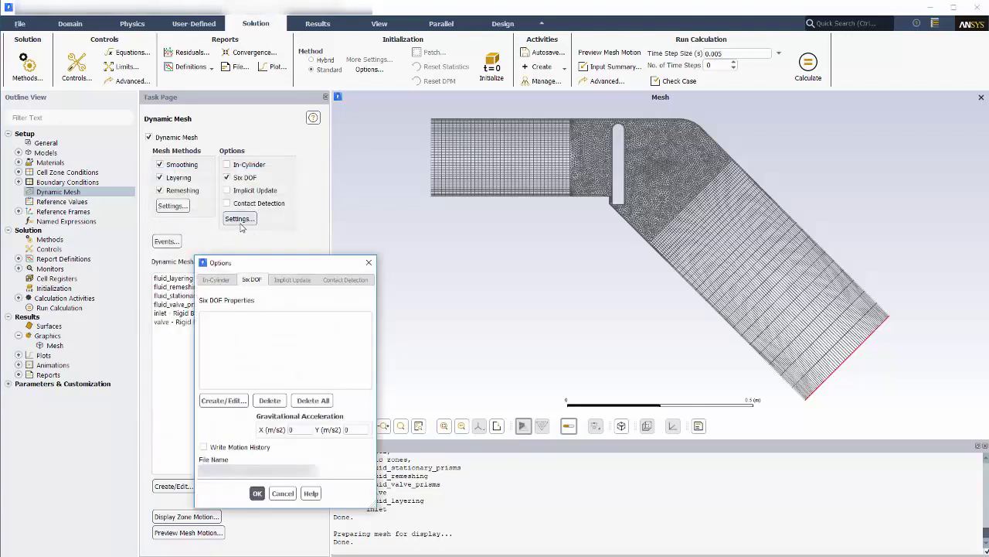
pyautogui.click(258, 492)
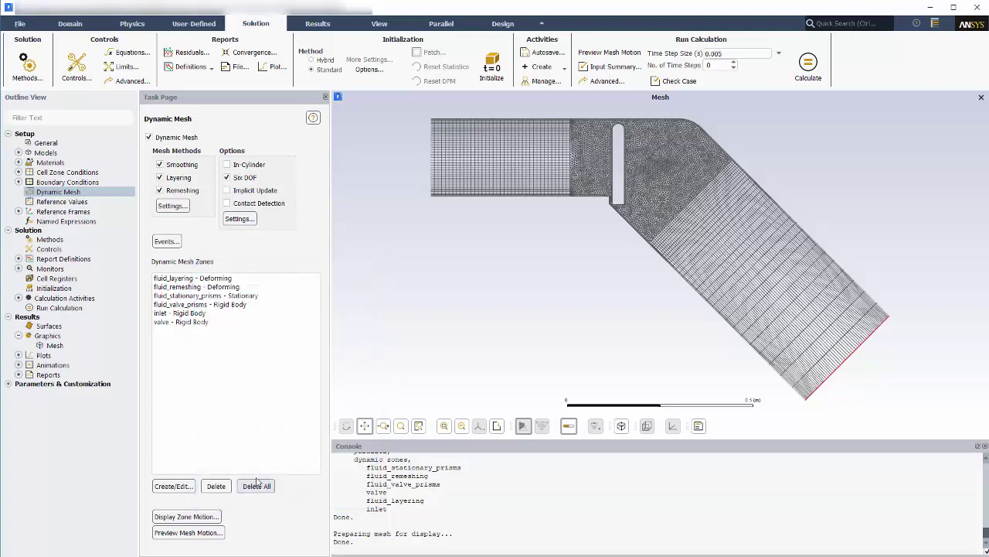
pyautogui.click(491, 81)
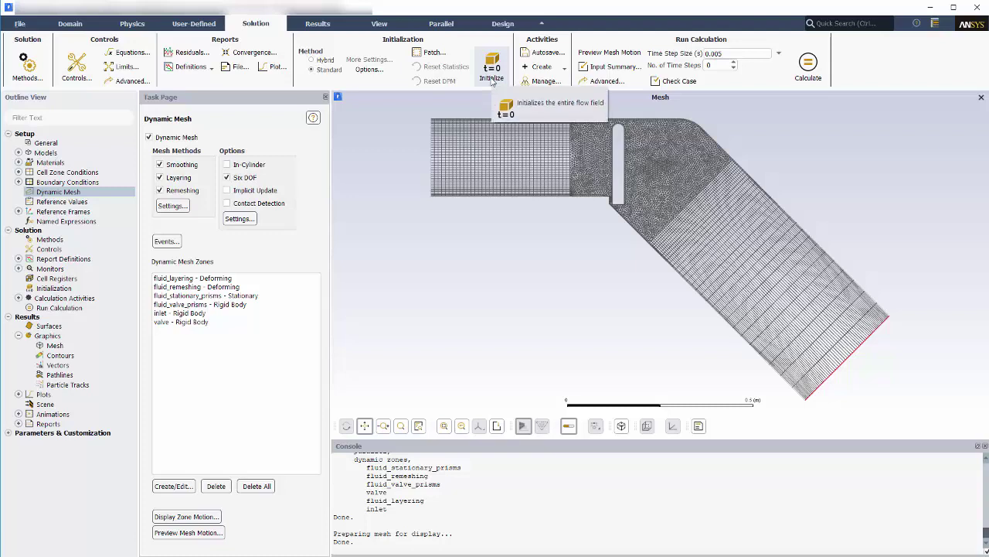
# Create a new solution animation named 'mesh'
pyautogui.click(18, 301)
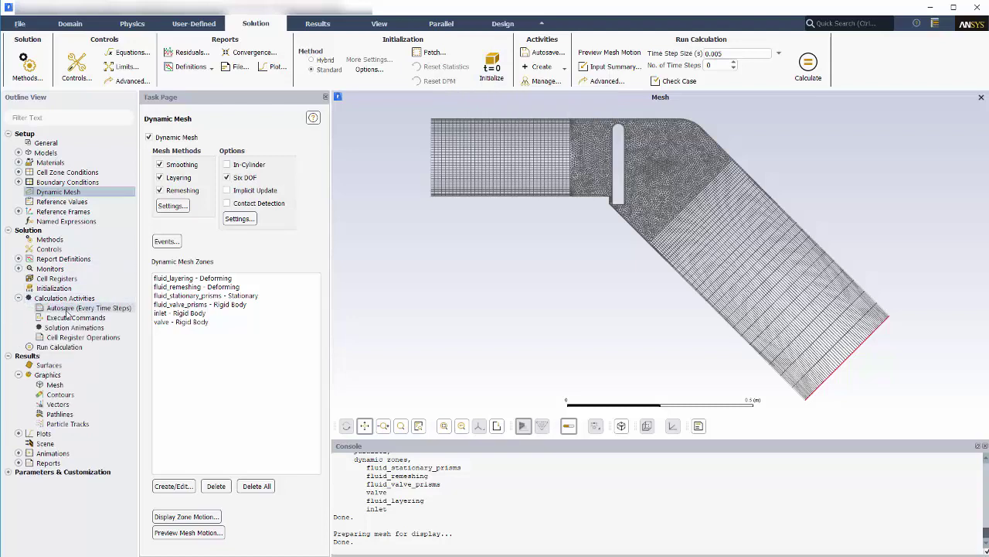
pyautogui.click(69, 328)
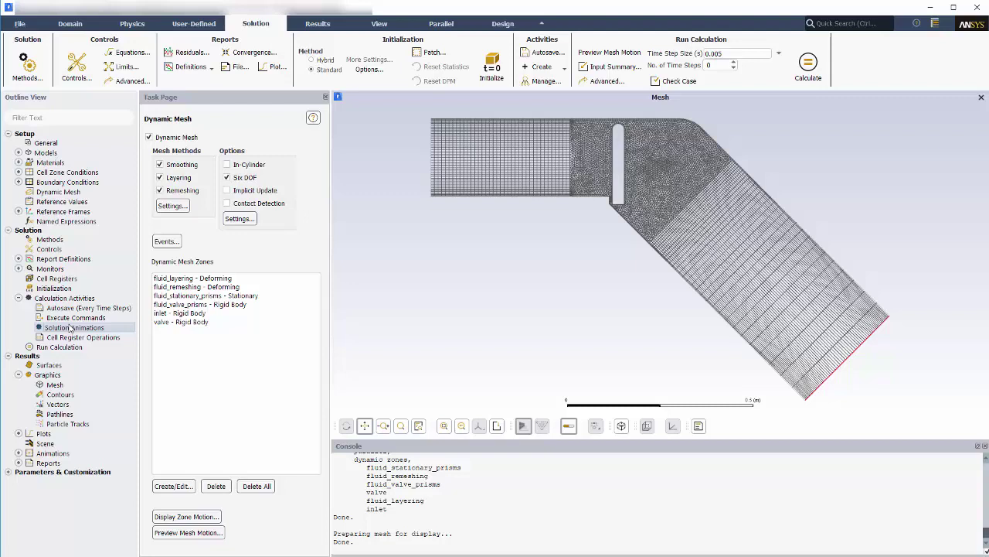
pyautogui.rightClick(70, 327)
pyautogui.click(89, 332)
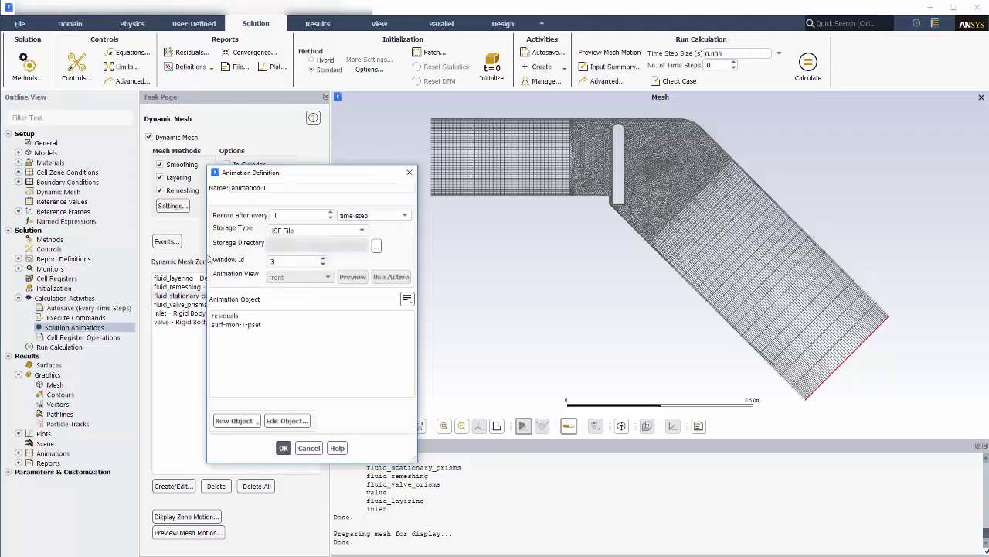
pyautogui.doubleClick(247, 188)
pyautogui.write('mesh')
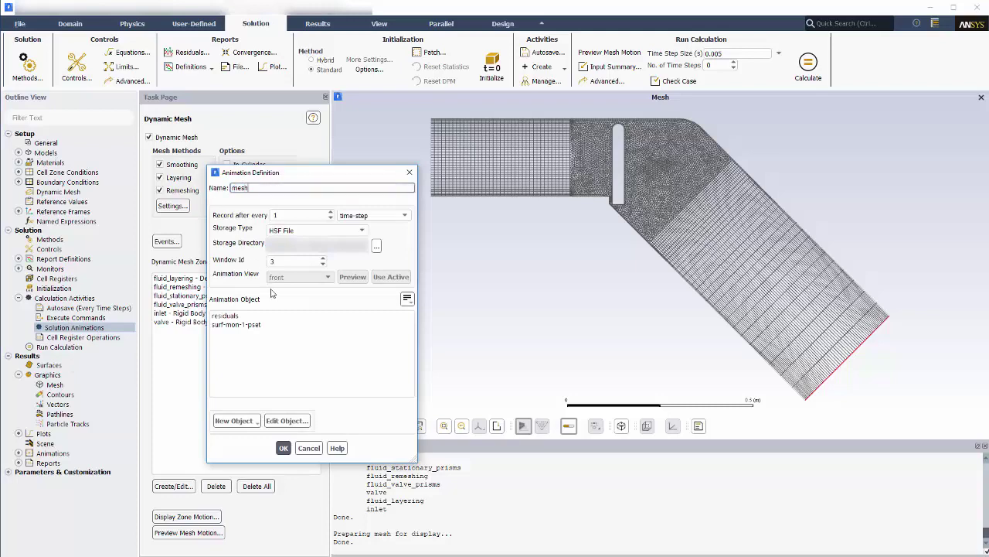
# Animate a mesh-1 display of all Fluid surfaces and confirm the animation
pyautogui.click(237, 421)
pyautogui.click(238, 438)
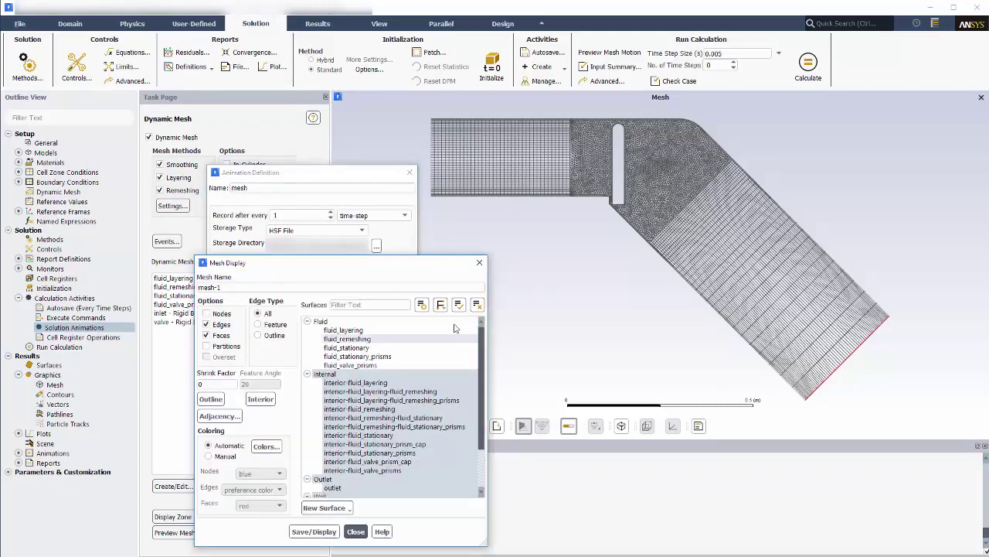
pyautogui.click(480, 306)
pyautogui.click(356, 320)
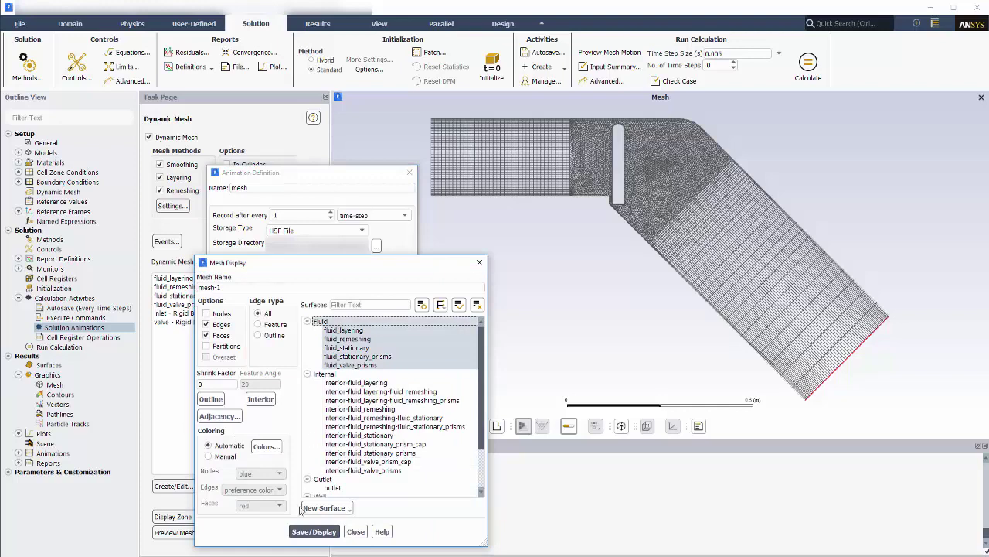
pyautogui.click(323, 531)
pyautogui.click(357, 531)
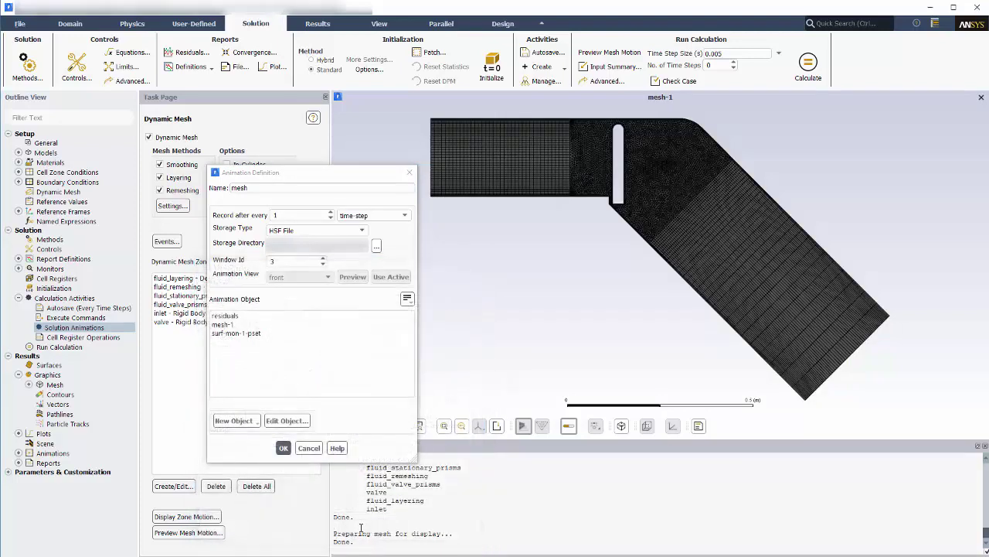
pyautogui.click(228, 325)
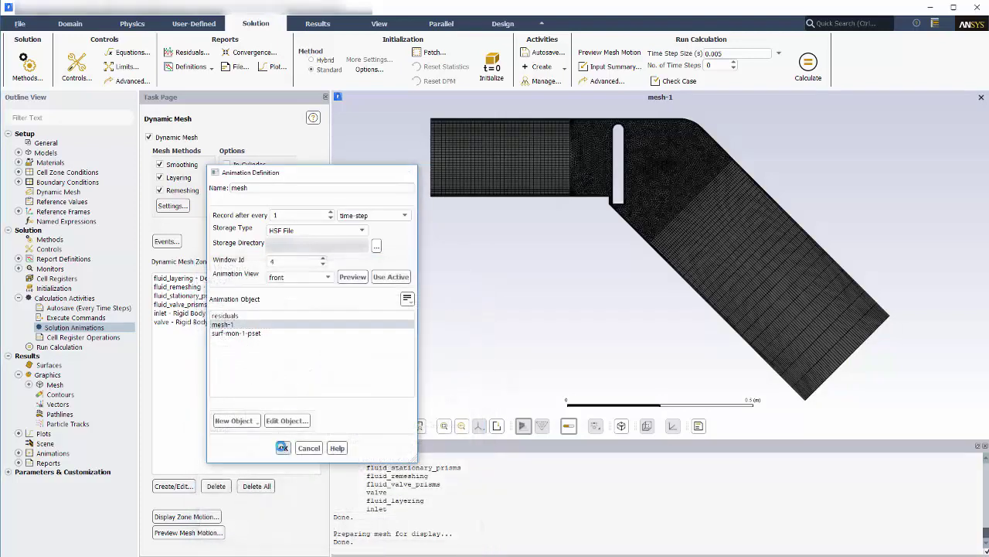
pyautogui.click(283, 447)
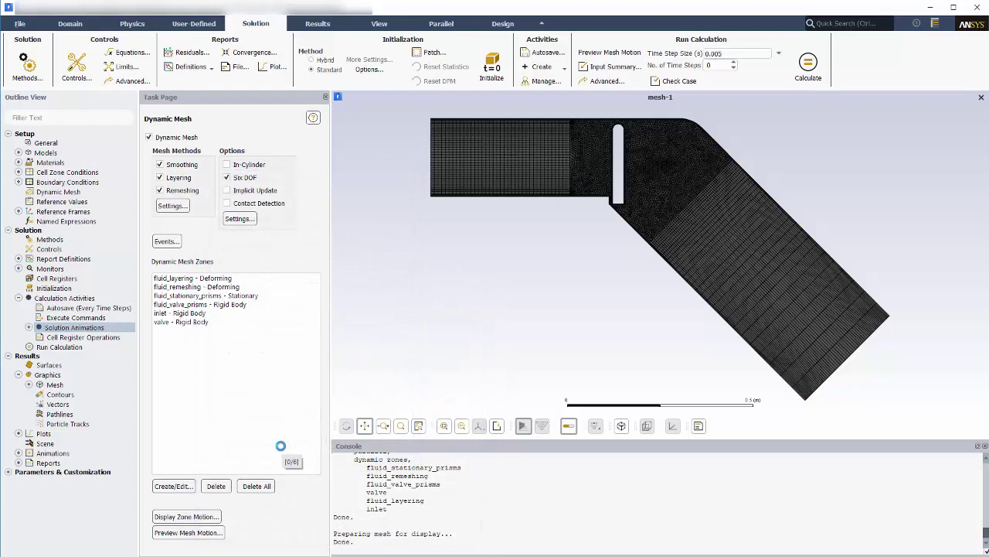
# Create velocity magnitude contours on all Fluid surfaces with a fixed range up to 3
pyautogui.click(69, 395)
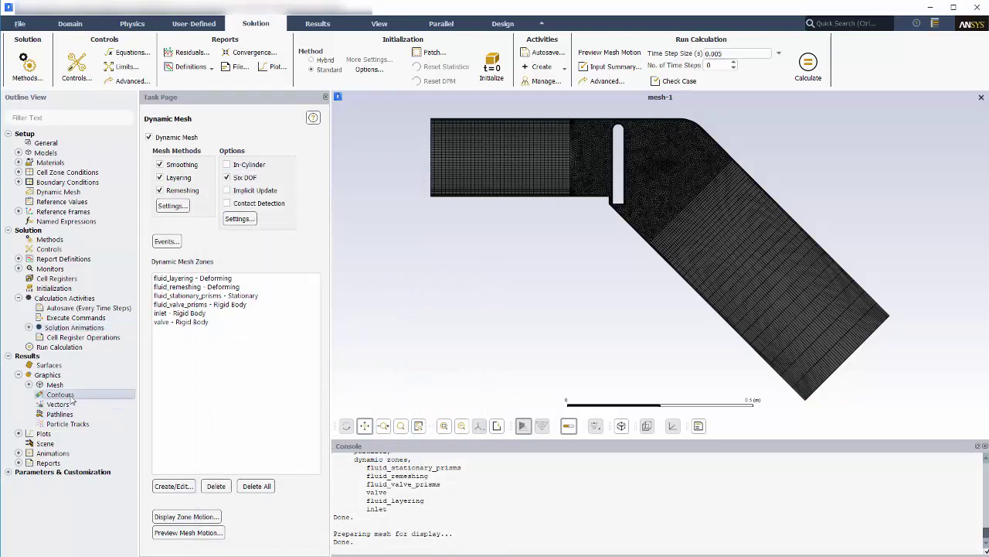
pyautogui.rightClick(72, 396)
pyautogui.click(98, 417)
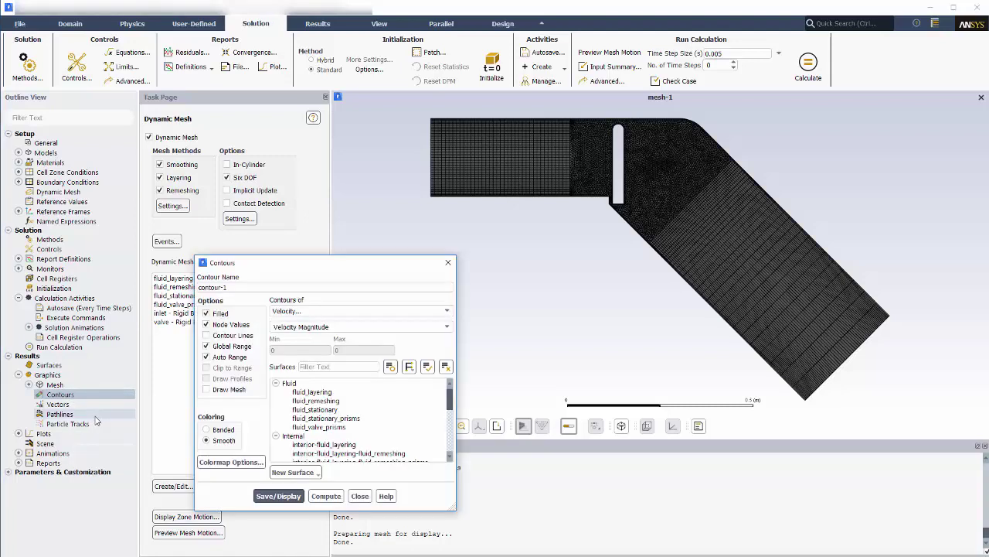
pyautogui.click(288, 382)
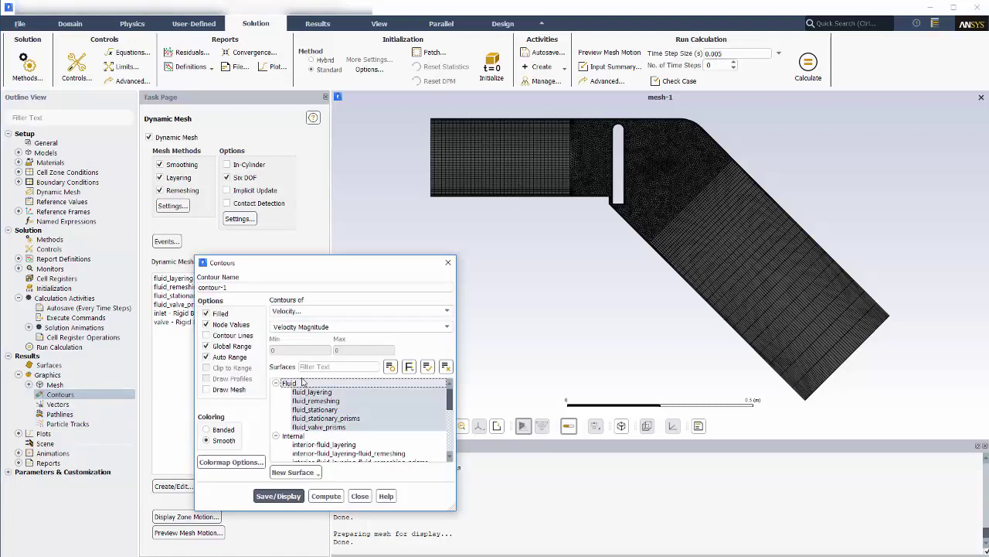
pyautogui.click(241, 347)
pyautogui.click(247, 358)
pyautogui.click(319, 350)
pyautogui.press('Tab')
pyautogui.write('3')
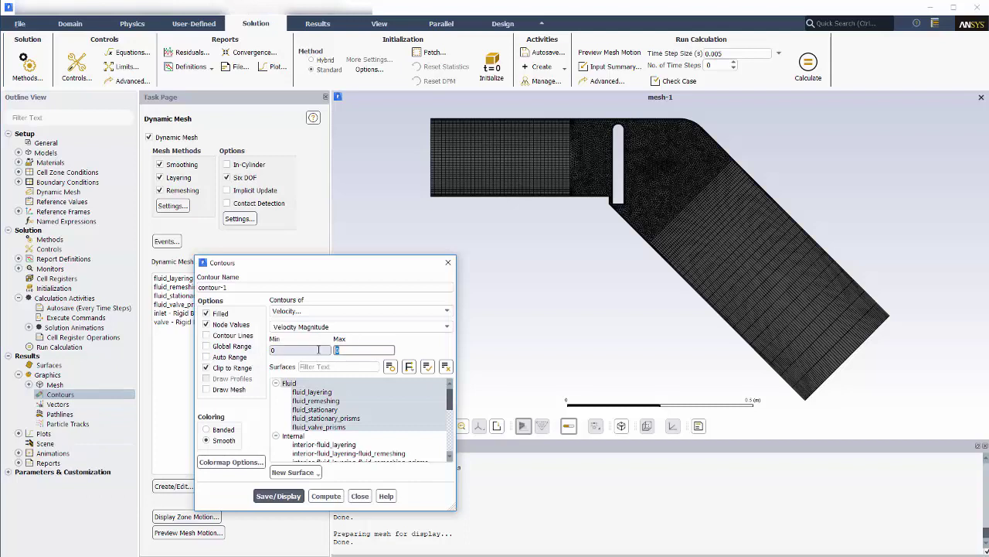
pyautogui.click(298, 497)
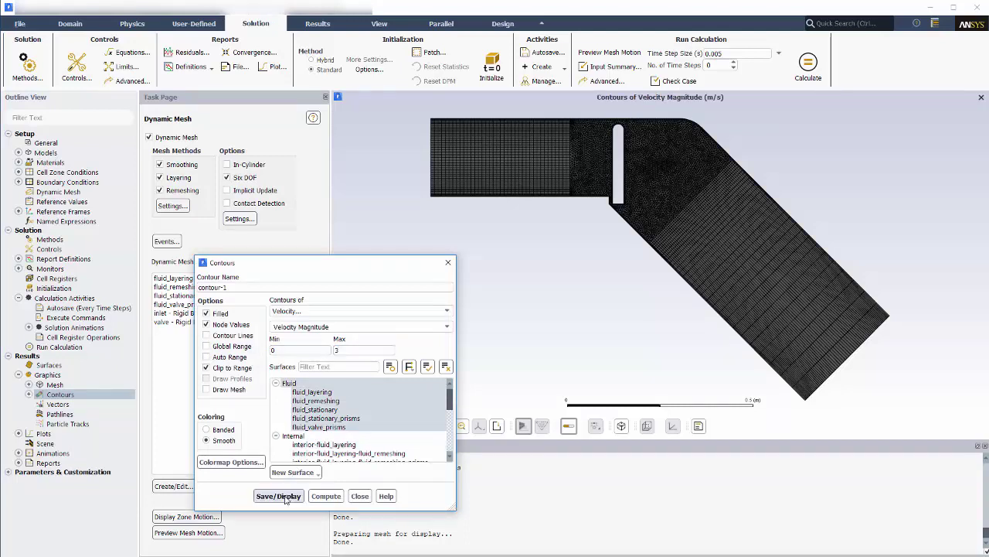
pyautogui.click(360, 495)
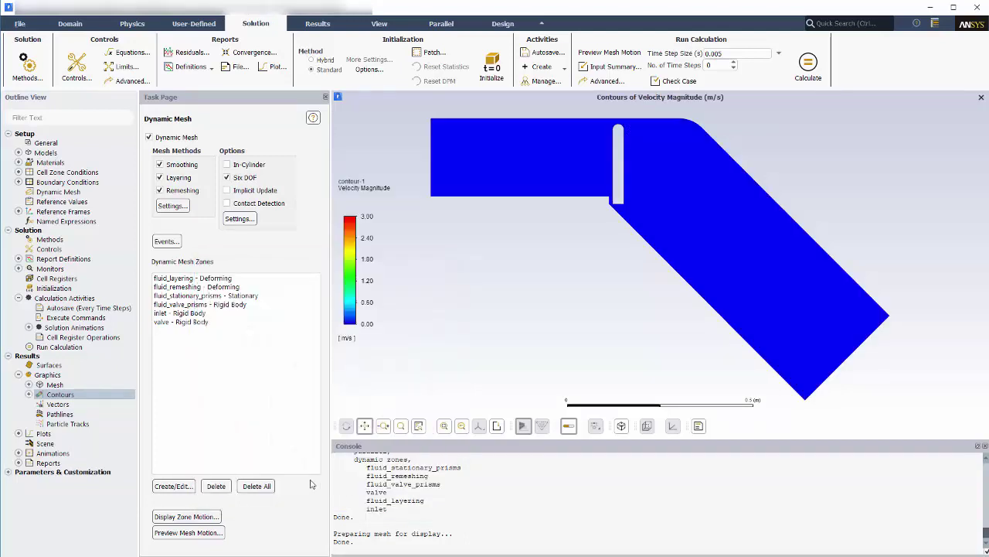
# Edit vector-1 on all surfaces: no auto range or scaling, scale 0.007, arrow style
pyautogui.rightClick(69, 407)
pyautogui.click(90, 426)
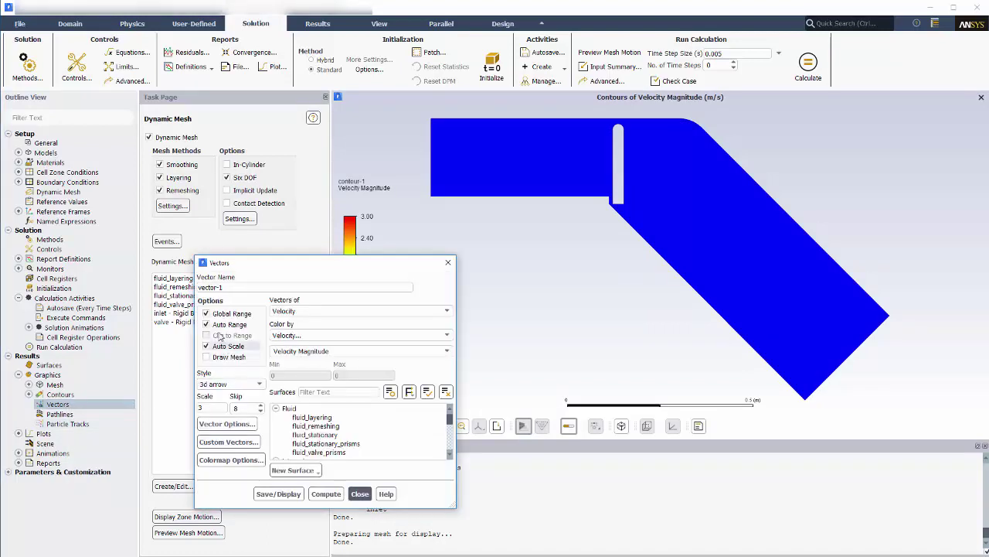
pyautogui.click(230, 326)
pyautogui.click(229, 345)
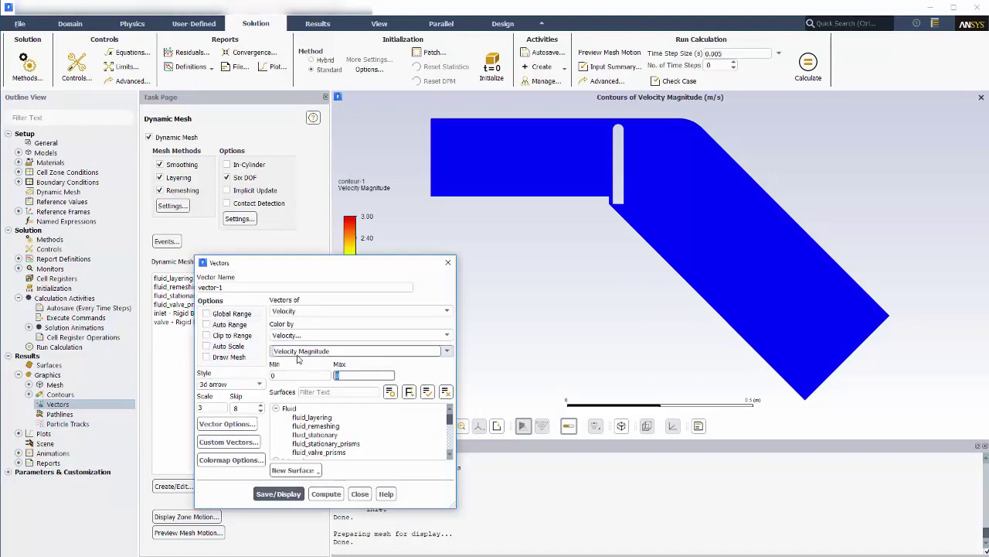
pyautogui.click(335, 376)
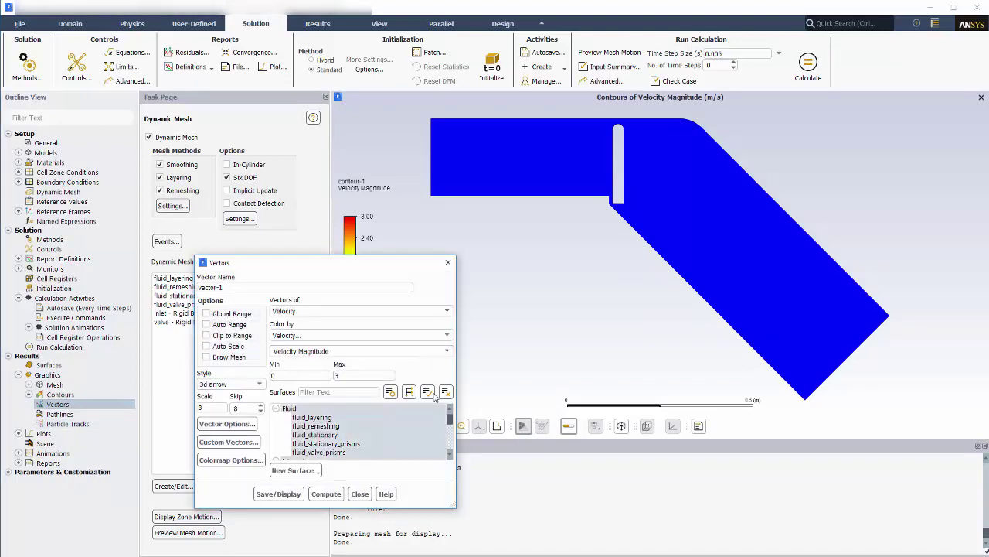
pyautogui.doubleClick(210, 408)
pyautogui.write('0.007')
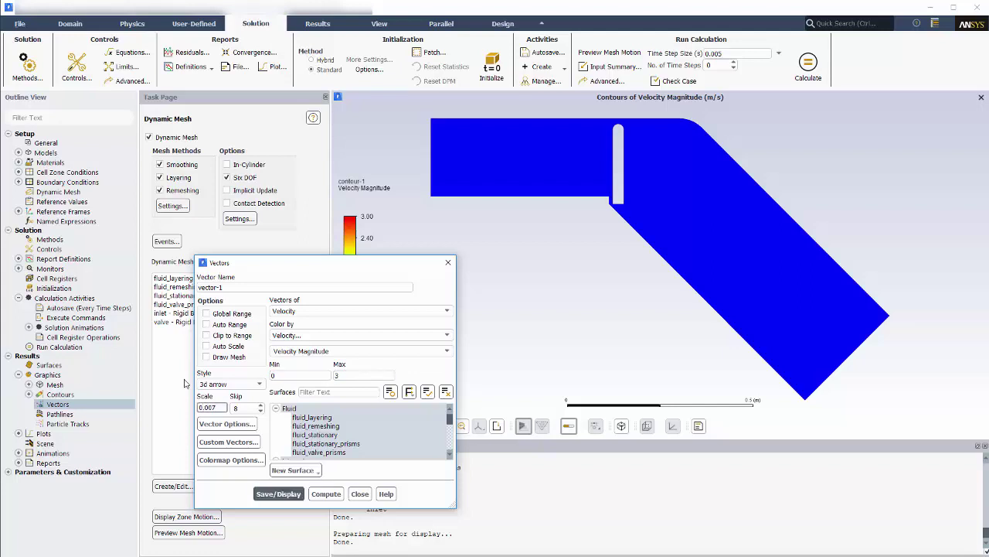
pyautogui.click(260, 385)
pyautogui.click(227, 415)
pyautogui.click(280, 494)
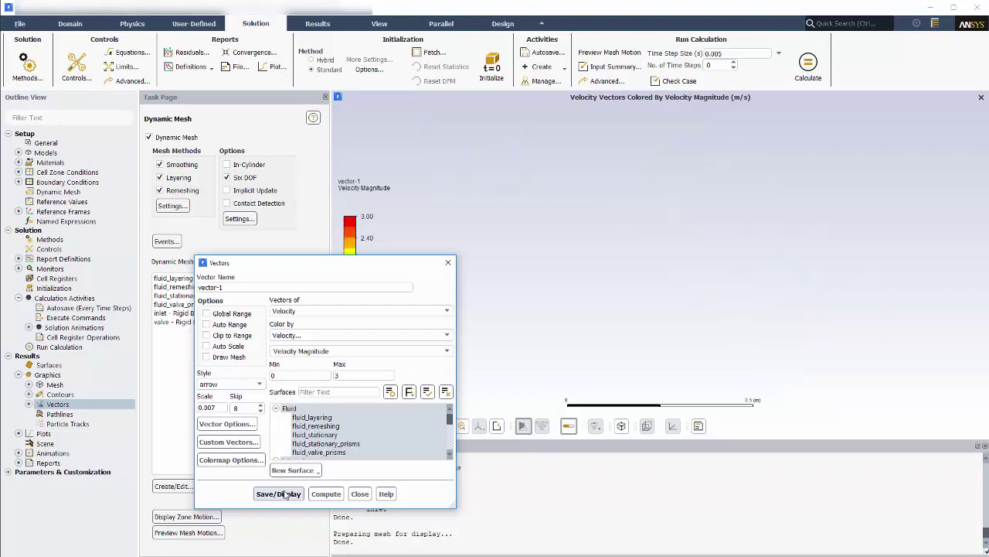
pyautogui.click(359, 493)
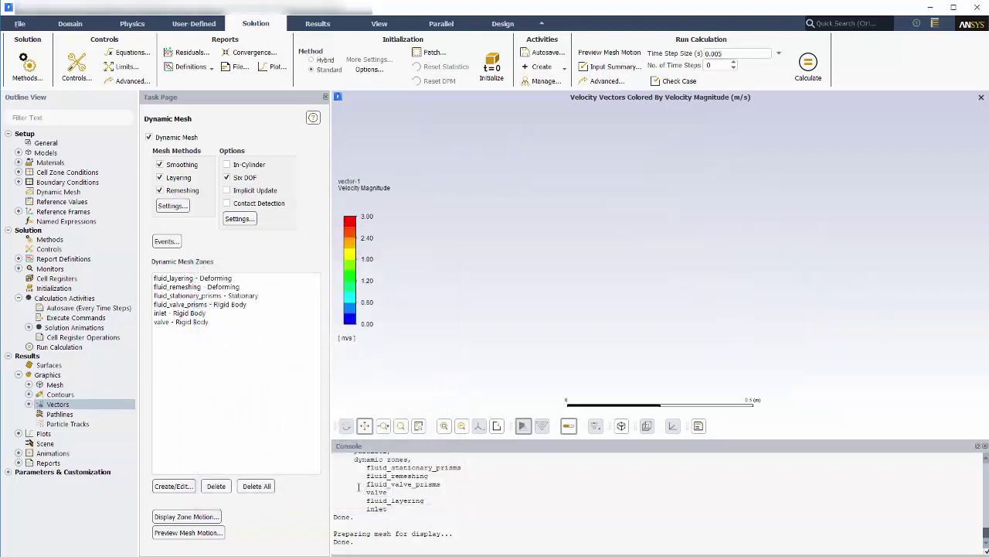
# Create scene-1 combining contour-1 and vector-1 and display it
pyautogui.rightClick(80, 447)
pyautogui.click(94, 454)
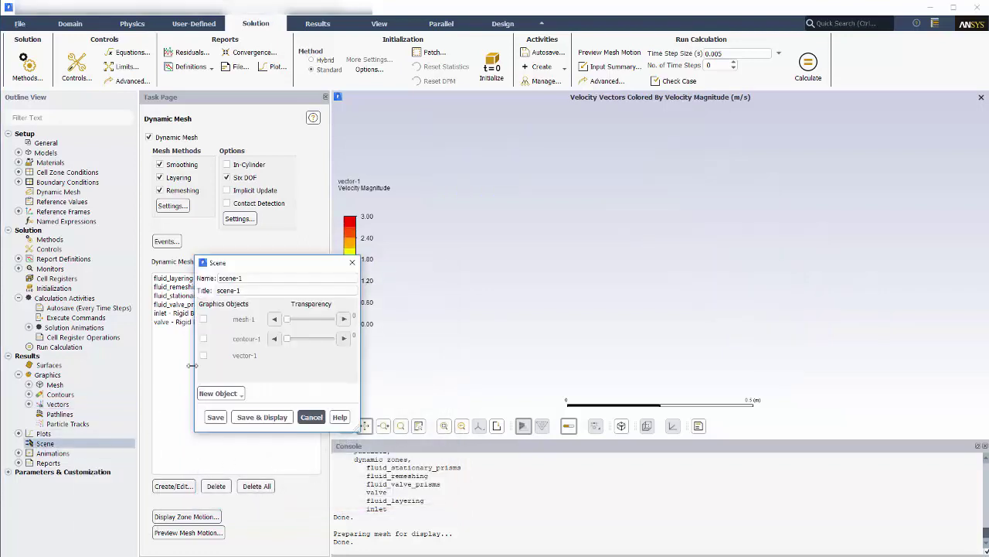
pyautogui.click(203, 338)
pyautogui.click(203, 355)
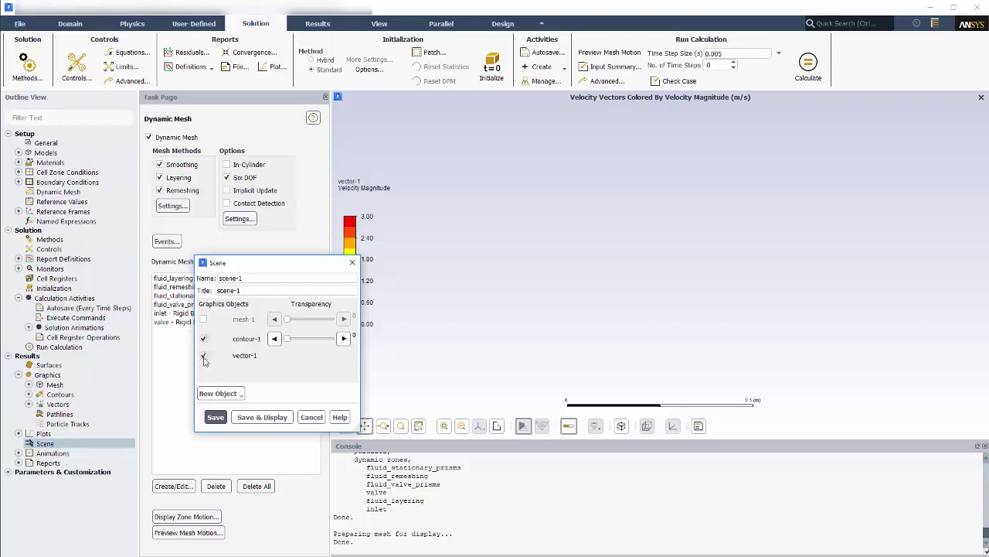
pyautogui.click(262, 417)
pyautogui.click(311, 417)
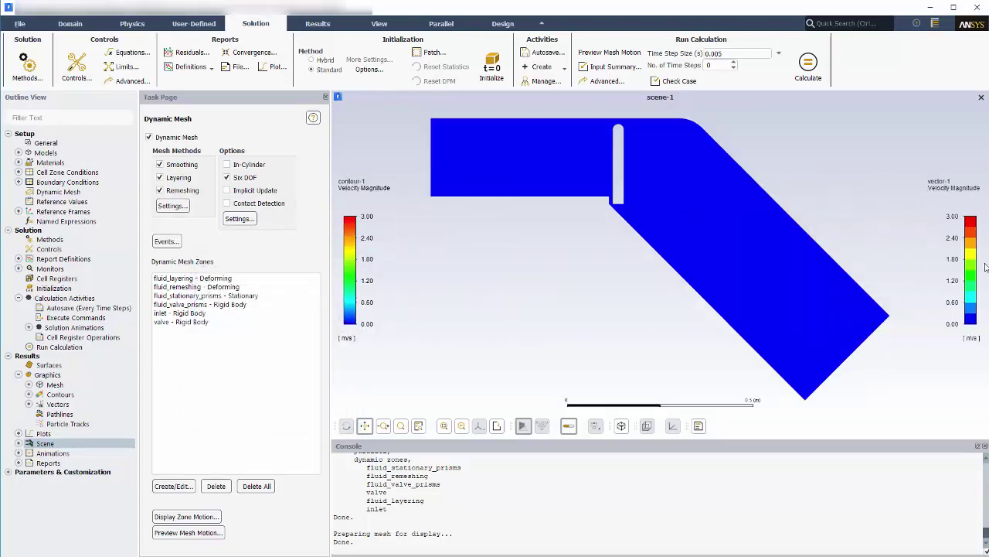
# Add a solution animation named 'velocity' that records scene-1
pyautogui.rightClick(80, 331)
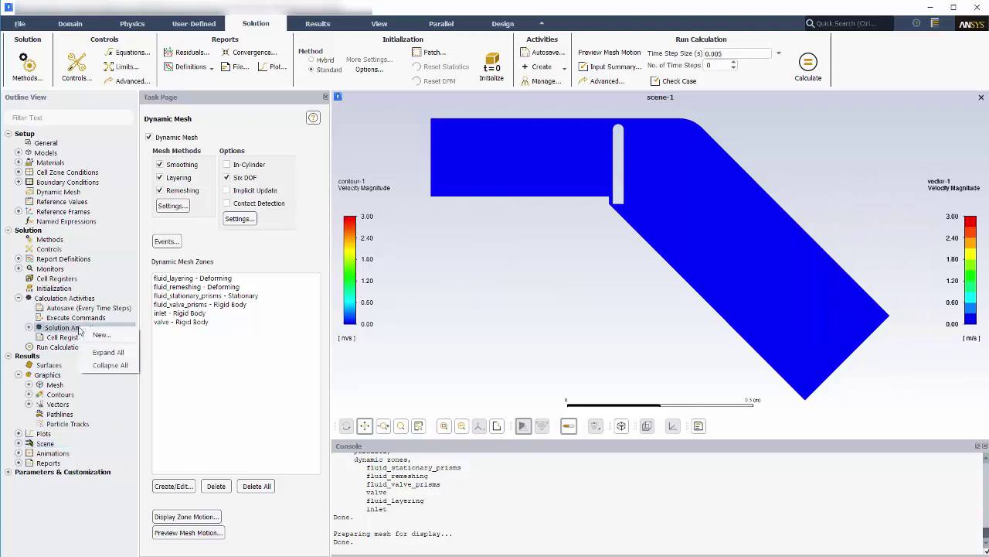
pyautogui.click(89, 334)
pyautogui.moveTo(267, 187); pyautogui.dragTo(171, 189)
pyautogui.write('velocity')
pyautogui.click(236, 350)
pyautogui.click(283, 449)
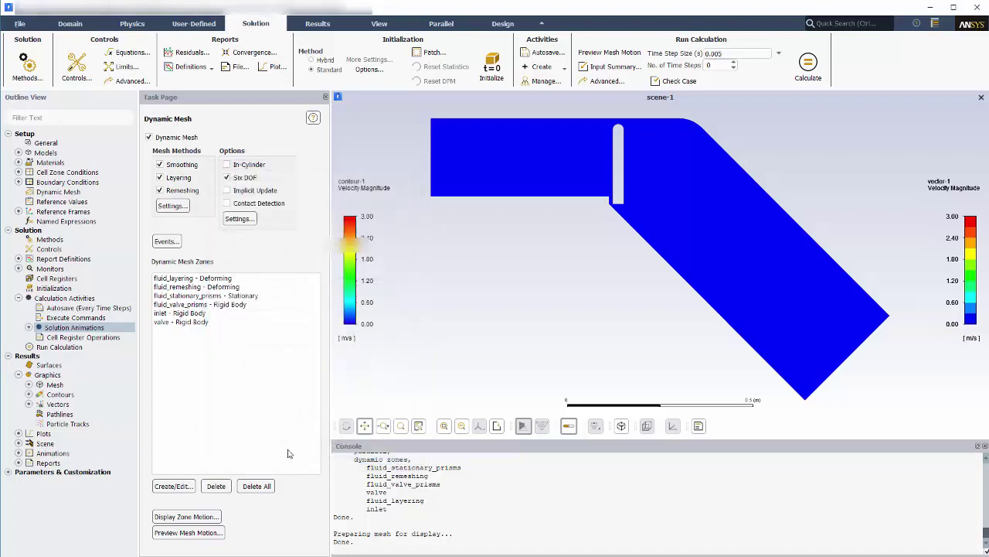
# Add an Integral surface report definition of Static Pressure on the valve surface
pyautogui.rightClick(70, 261)
pyautogui.moveTo(115, 331)
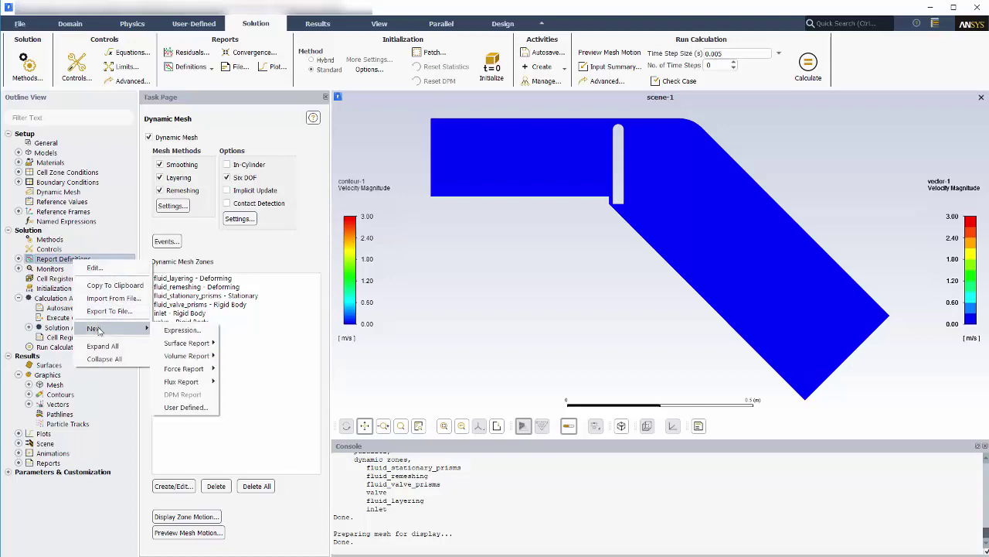
pyautogui.moveTo(189, 342)
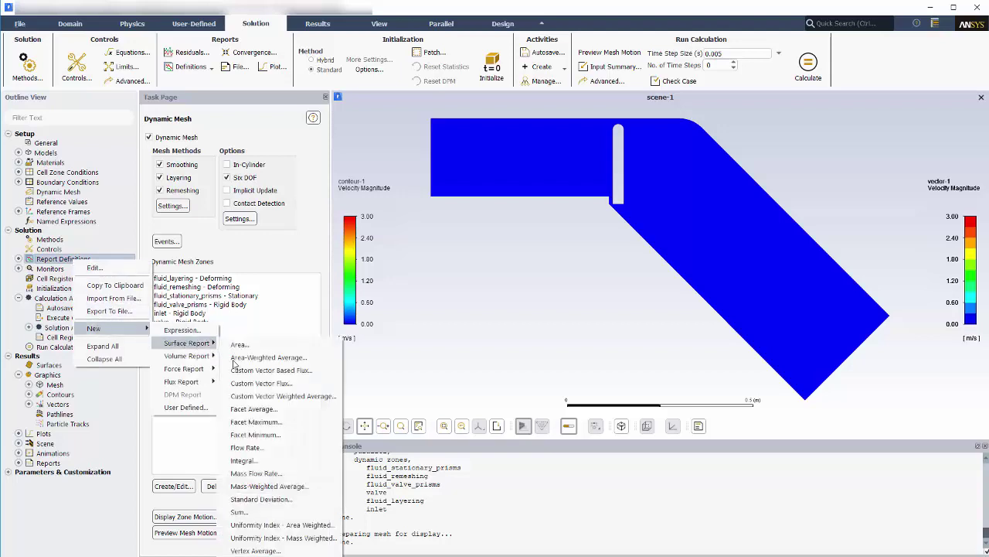
pyautogui.click(259, 461)
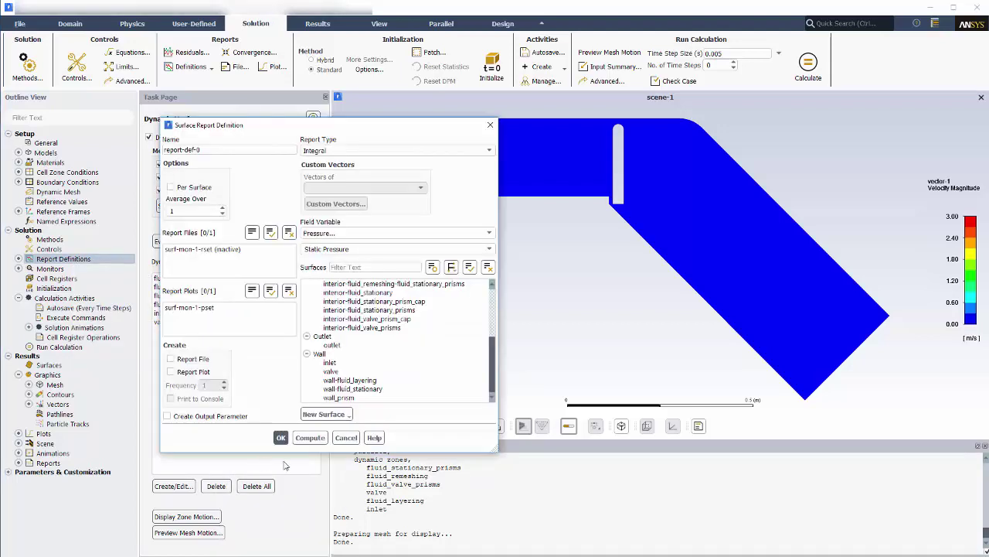
pyautogui.click(336, 371)
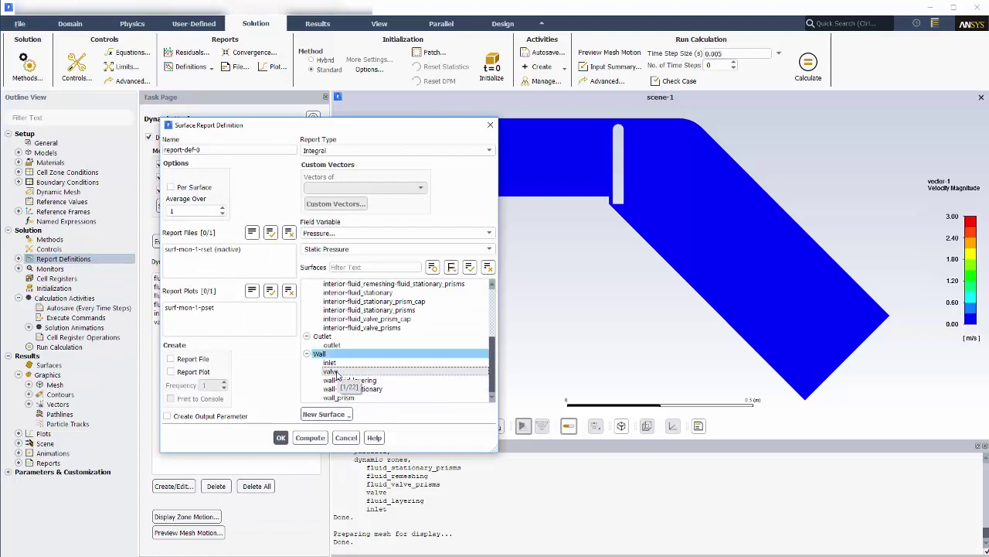
pyautogui.click(337, 372)
pyautogui.click(279, 438)
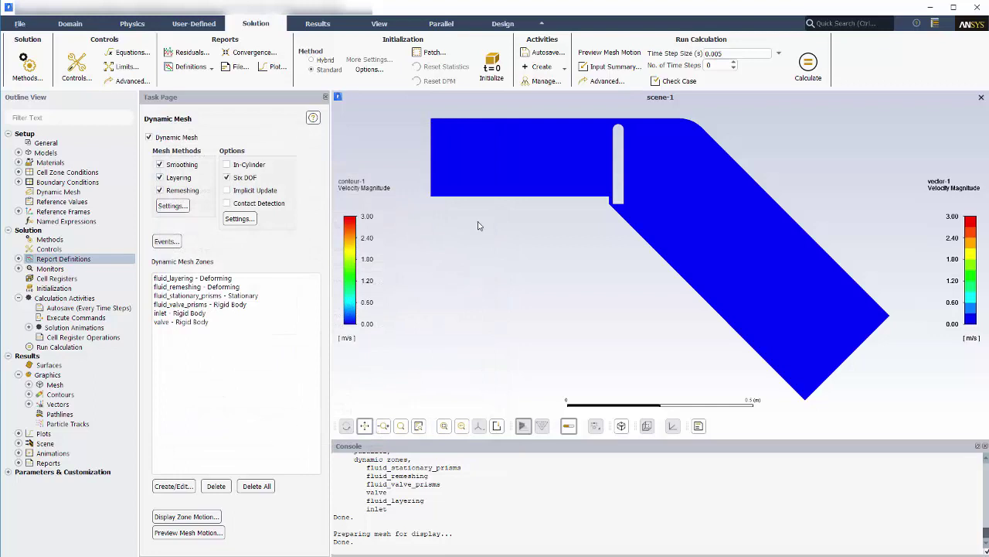
# Calculate 250 time steps at 30 iterations each, with plot windows tiled side by side
pyautogui.click(602, 81)
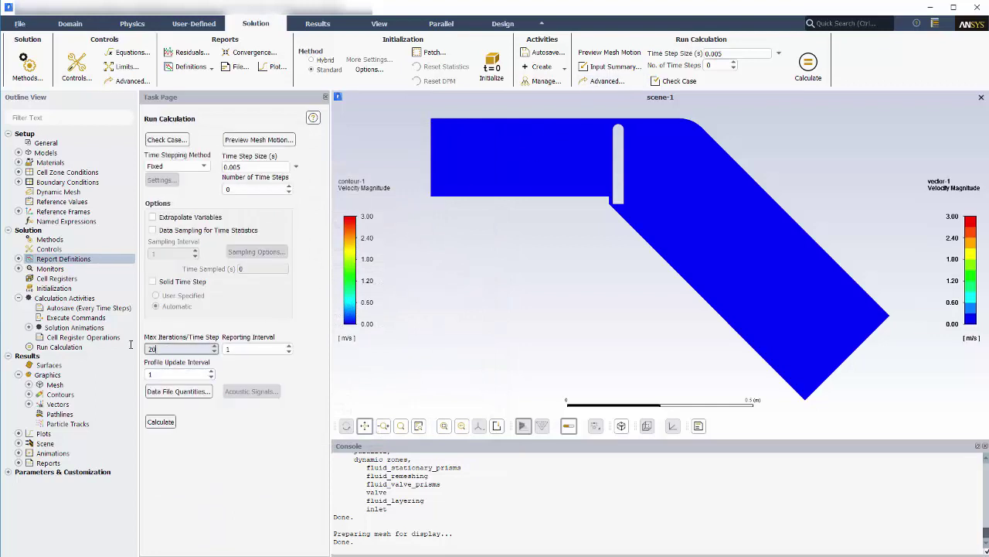
pyautogui.press('Return')
pyautogui.write('30')
pyautogui.click(243, 189)
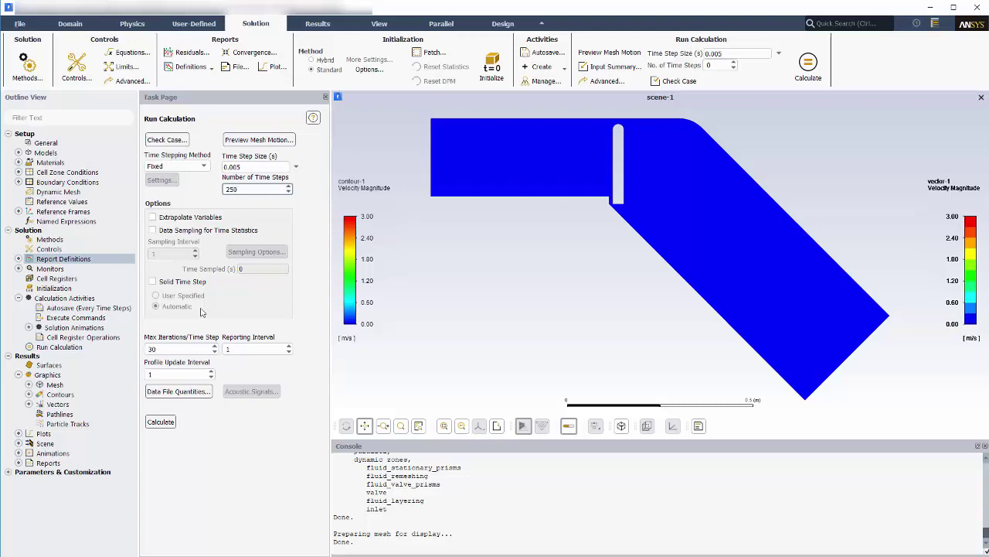
pyautogui.click(161, 421)
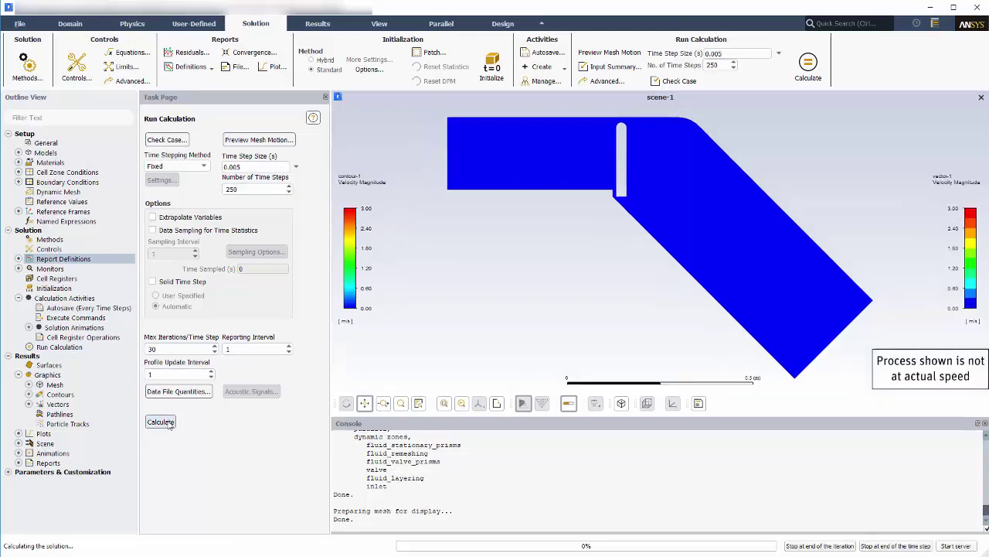
pyautogui.rightClick(521, 106)
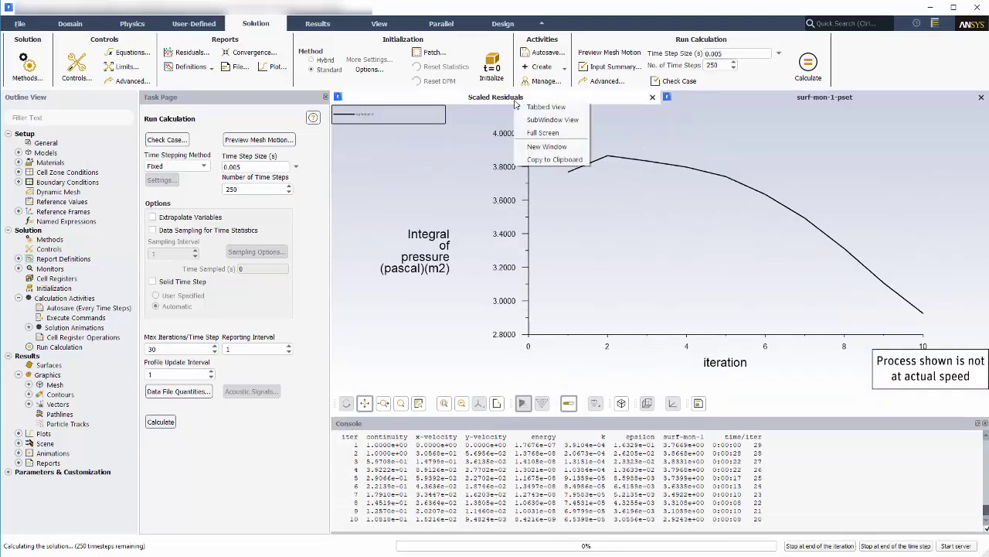
pyautogui.click(541, 111)
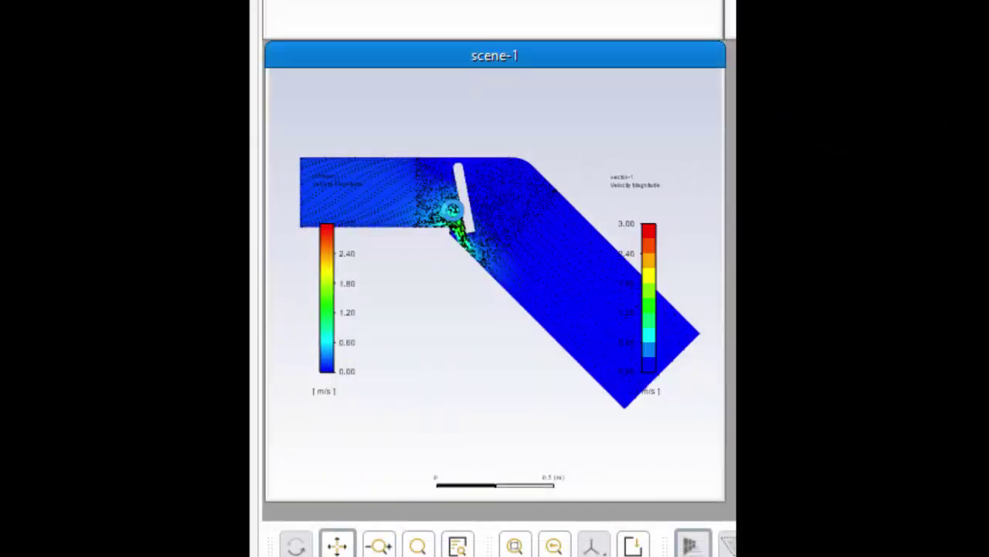
# Zoom and pan scene-1 to centre the velocity jet through the valve gap
pyautogui.scroll(5, 452, 209)
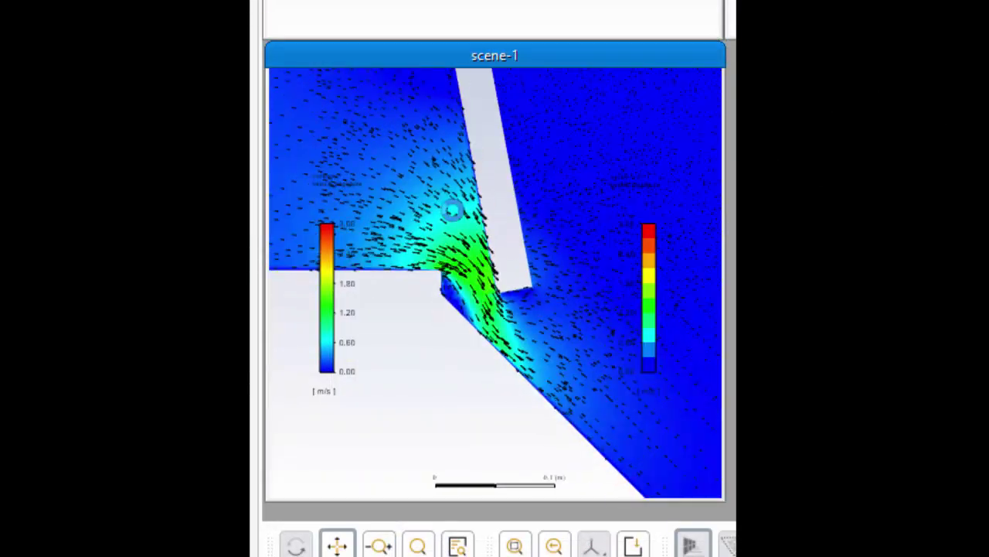
pyautogui.moveTo(452, 209); pyautogui.dragTo(474, 257)
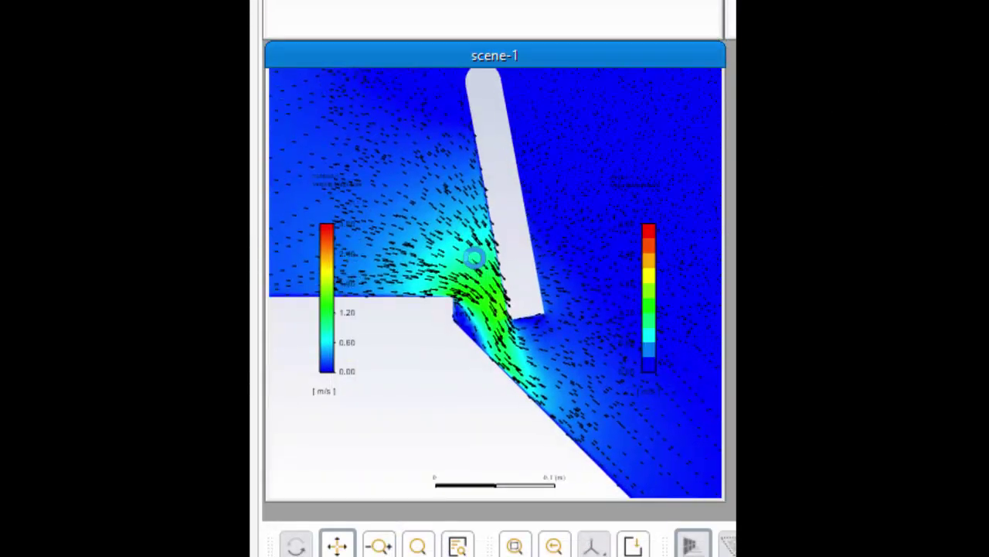